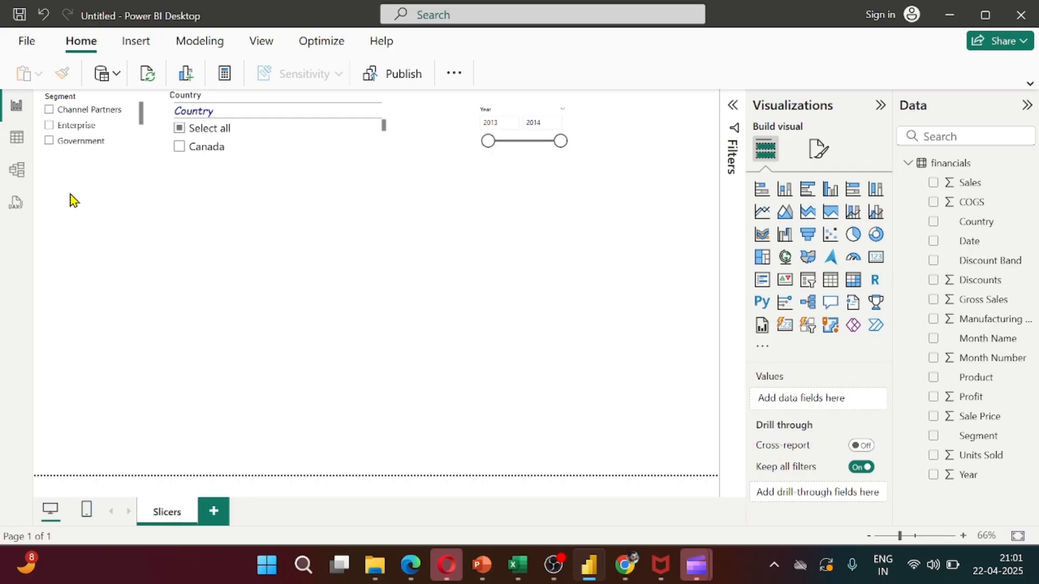
- Show the financials data in Table view and look across its columns as far as Profit and back
click(18, 141)
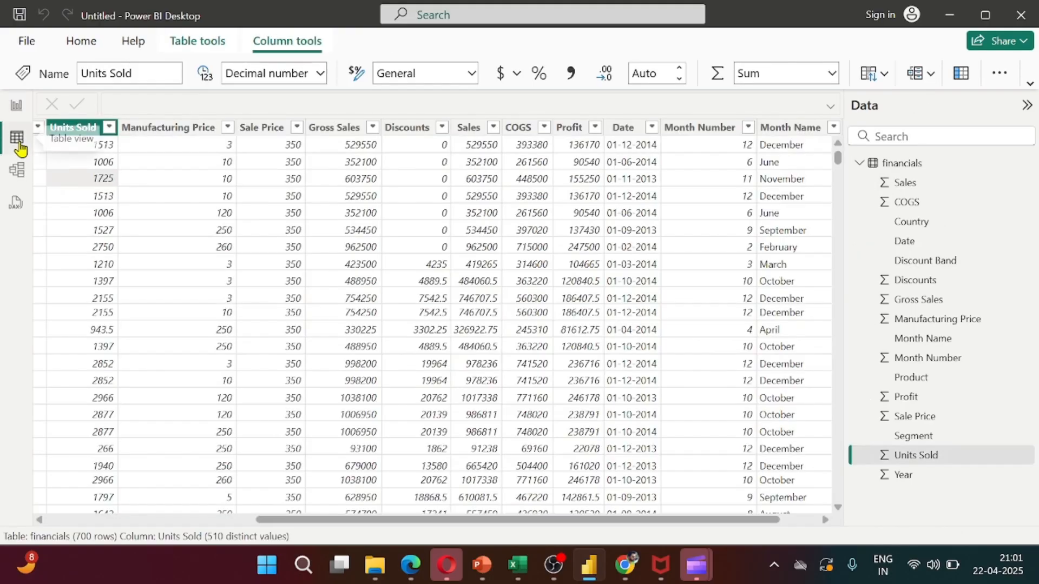
click(280, 285)
key(Left)
key(Up)
key(Right)
key(Right)
key(Right)
key(Right)
key(Right)
key(Right)
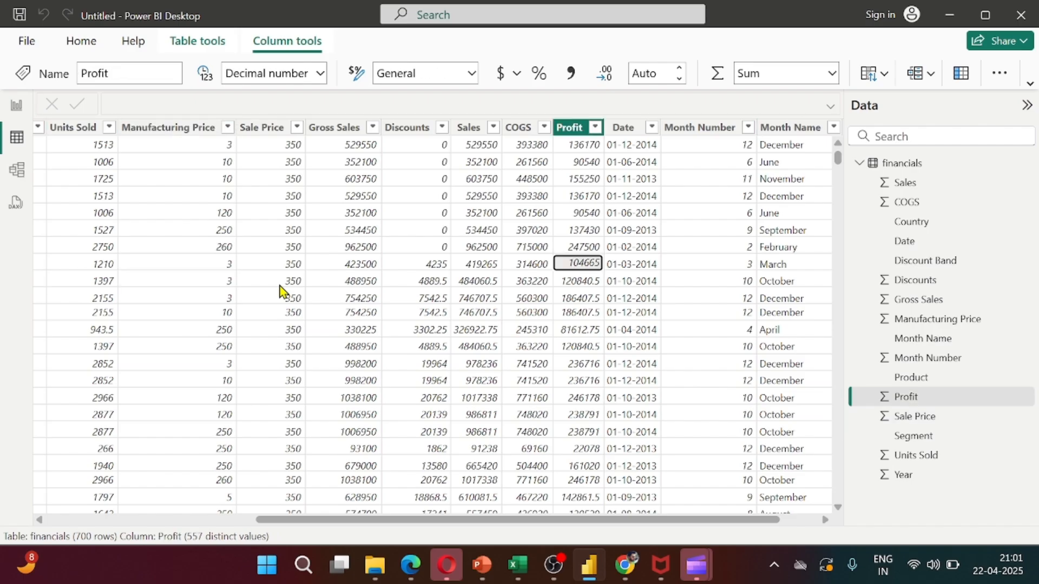
scroll(279, 292, left, 5)
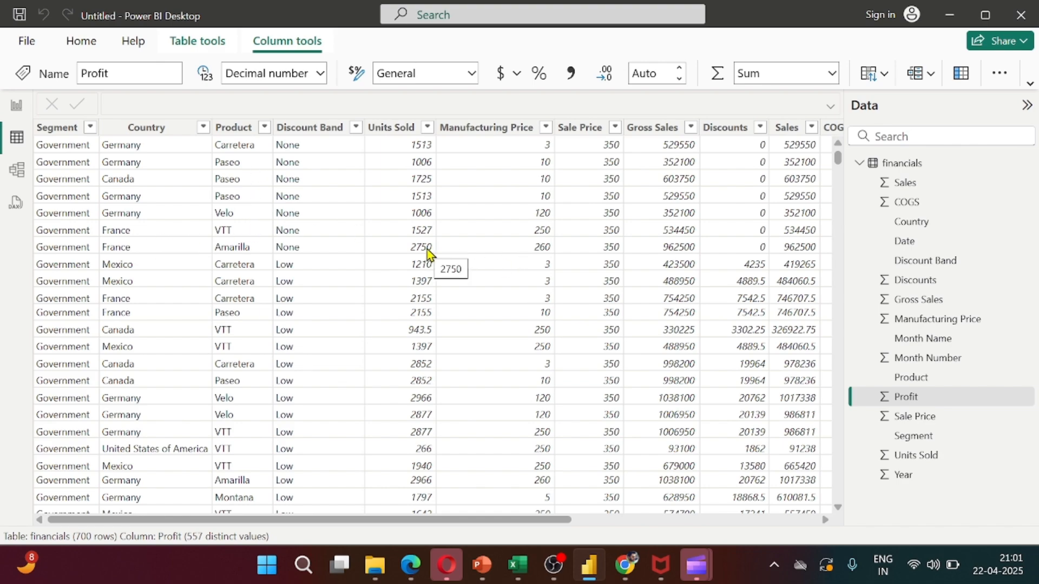
- Look through the financials columns from Gross Sales and Sales back to Segment
click(638, 210)
key(Right)
key(Right)
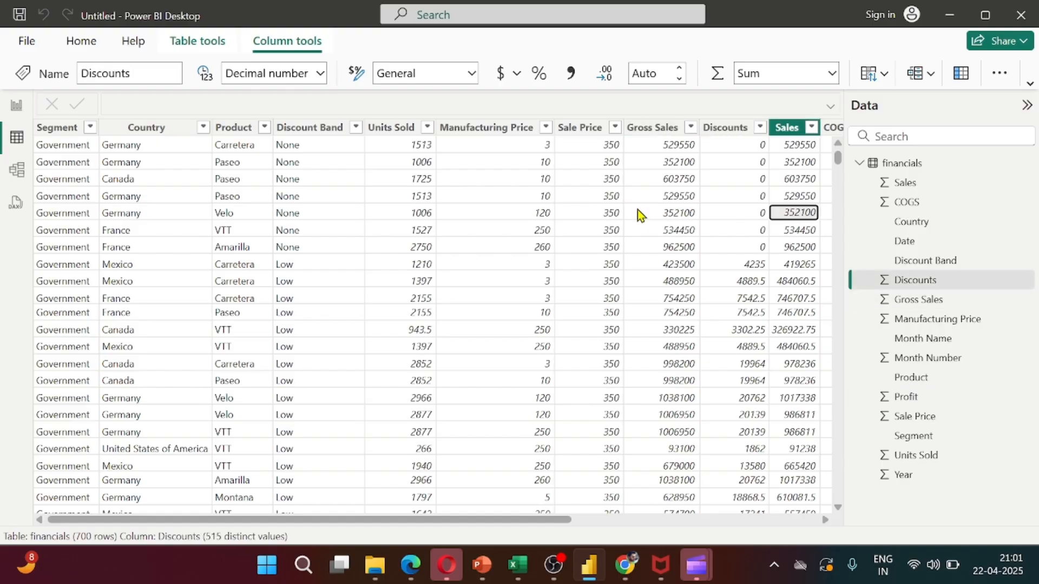
key(Left)
key(Left)
key(Left)
key(Left)
key(Left)
key(Left)
key(Left)
key(Left)
key(Left)
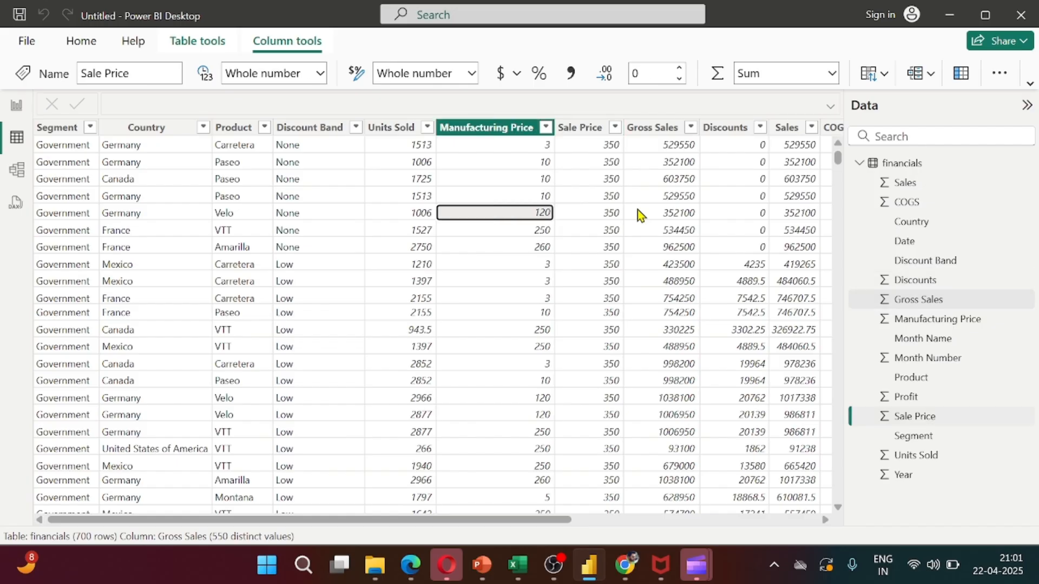
key(Up)
key(Up)
key(Up)
key(Up)
key(Up)
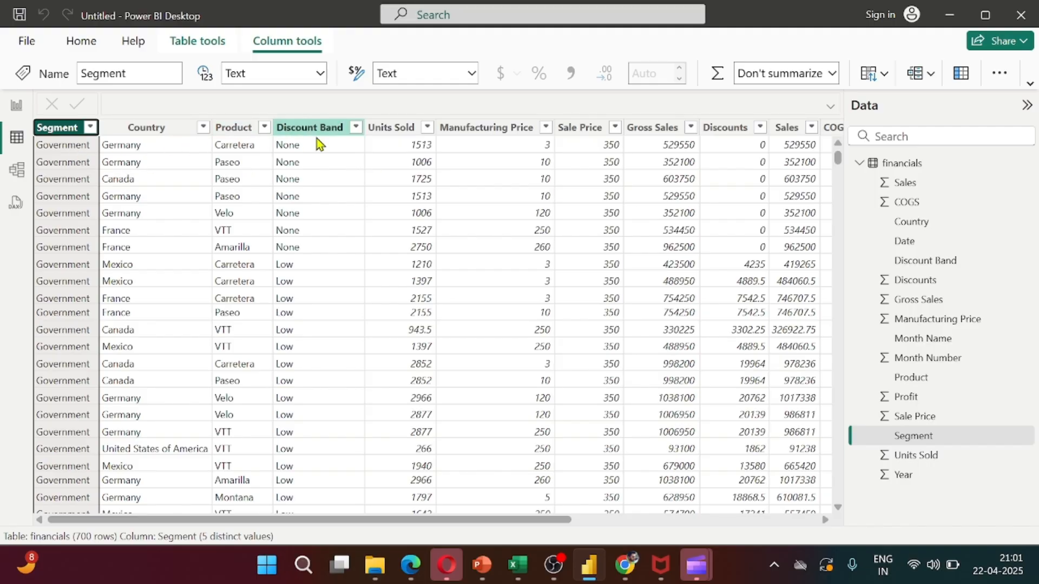
- Check the data types of the Units Sold, Sale Price, Country and Product columns
click(386, 129)
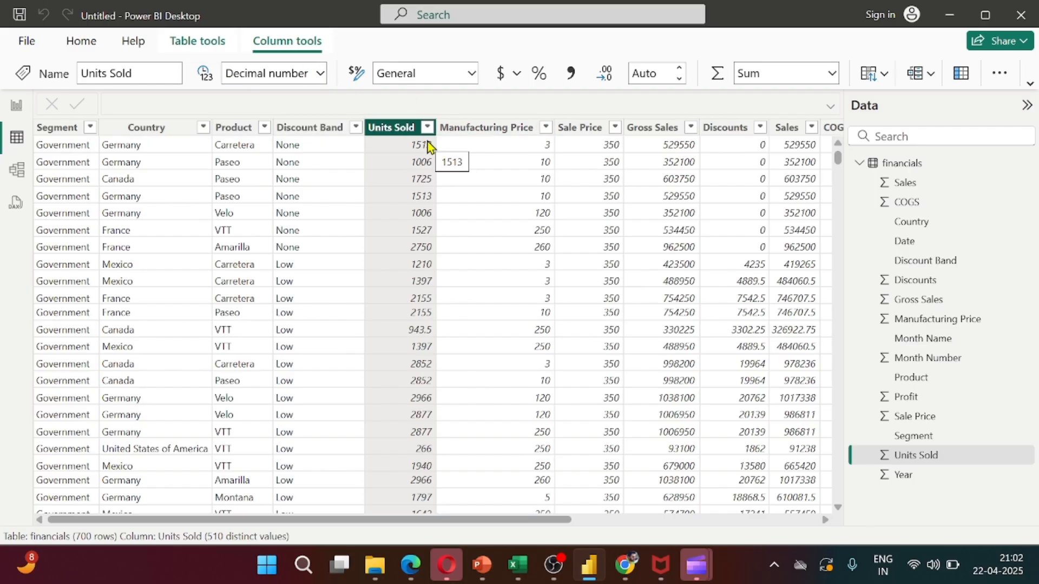
click(583, 132)
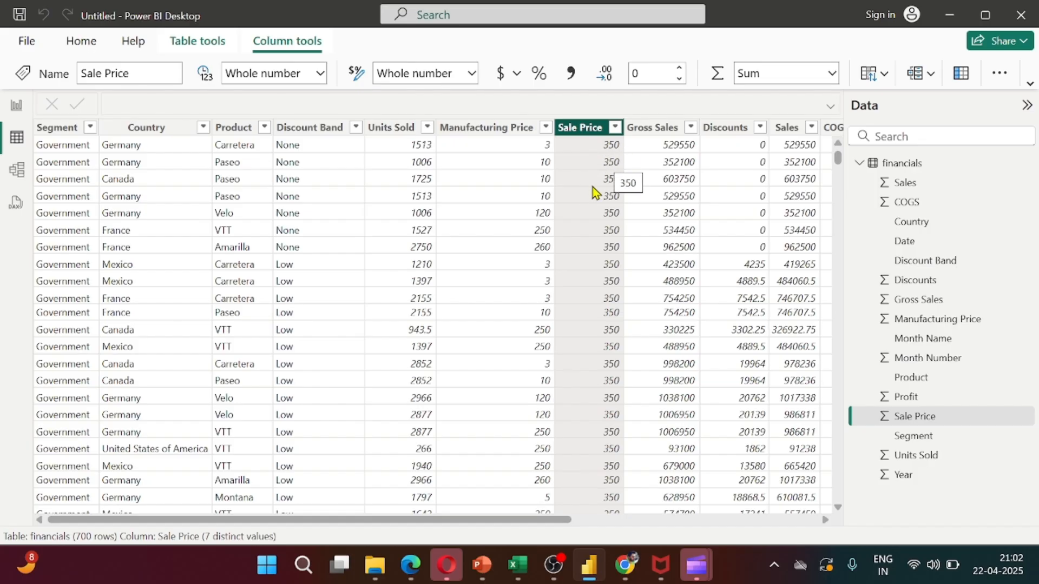
click(146, 135)
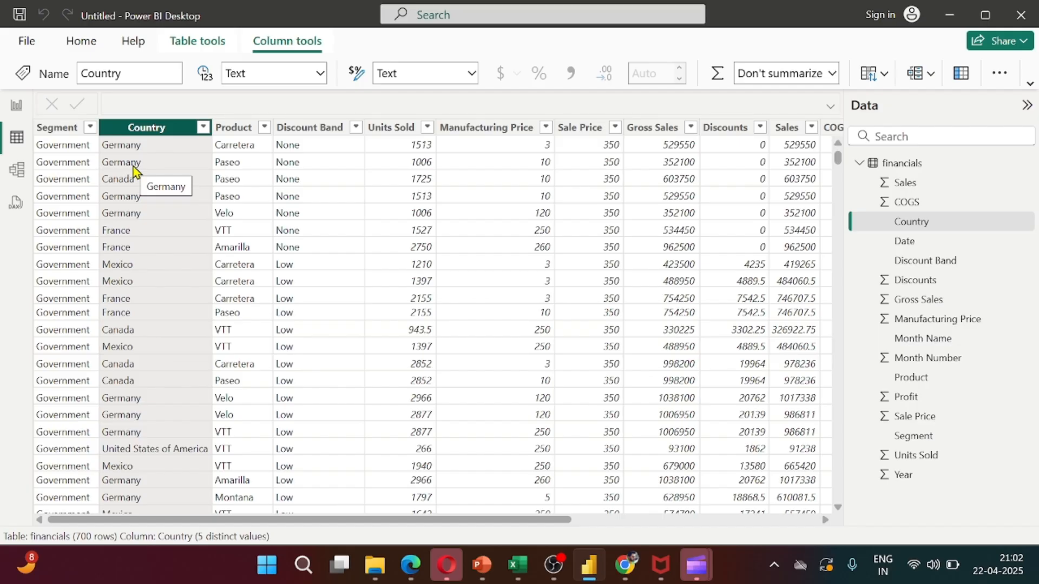
click(233, 135)
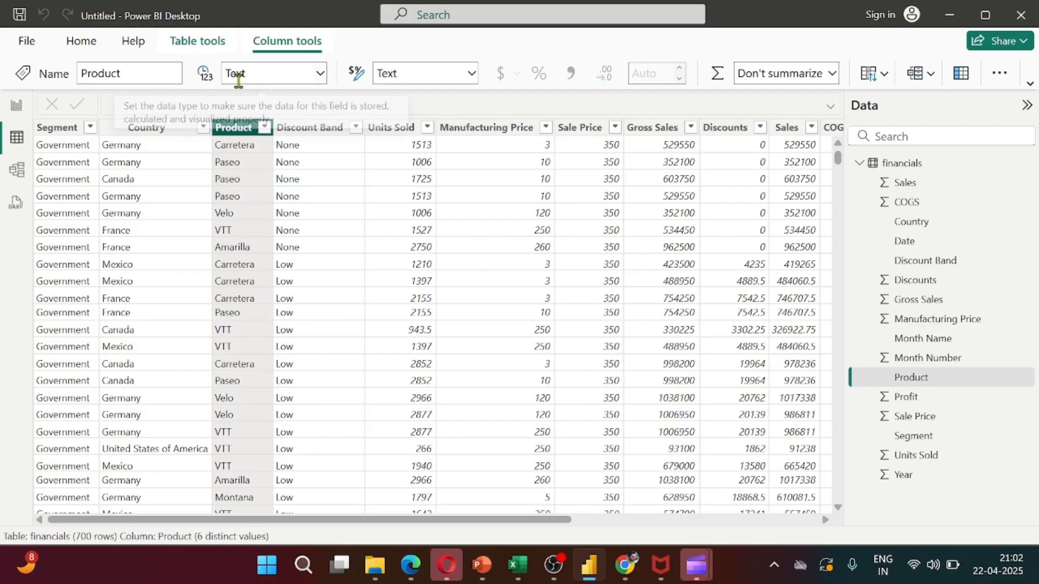
click(394, 128)
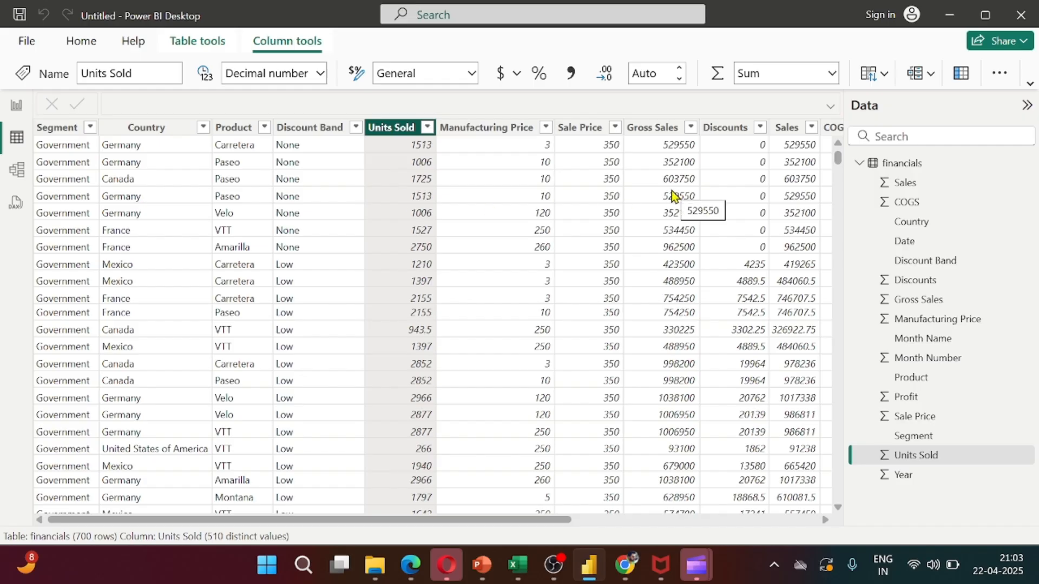
- Go across the table to the Date column and check its data type
click(499, 262)
key(Right)
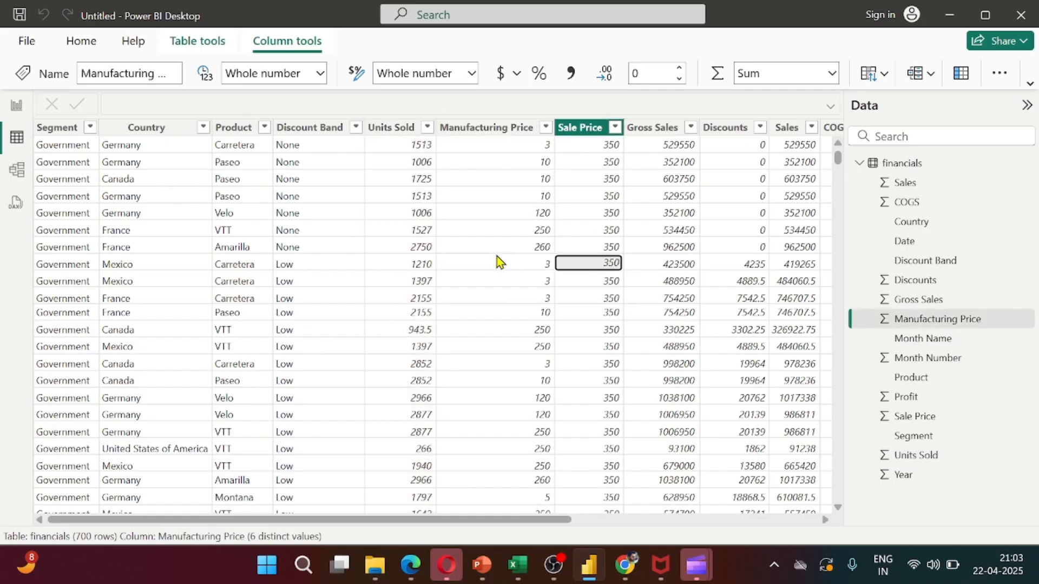
key(Right)
key(Right)
key(Right)
key(Right)
key(Right)
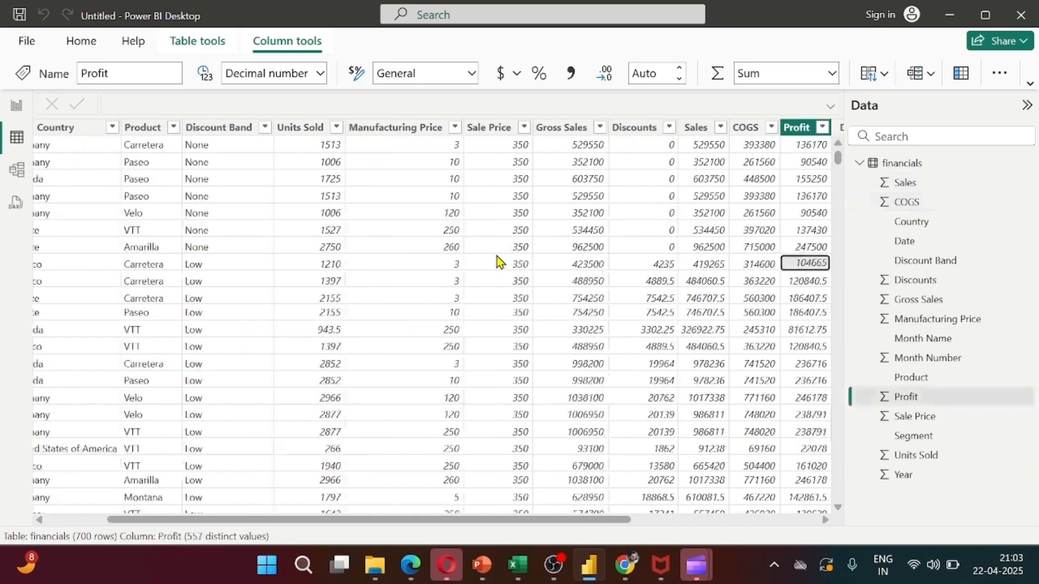
key(Right)
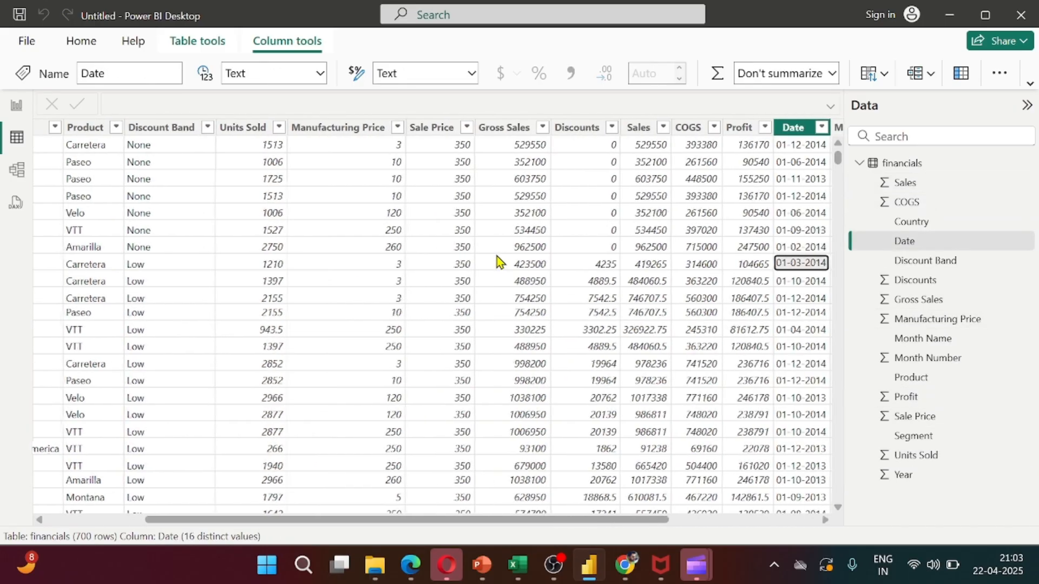
scroll(499, 262, right, 2)
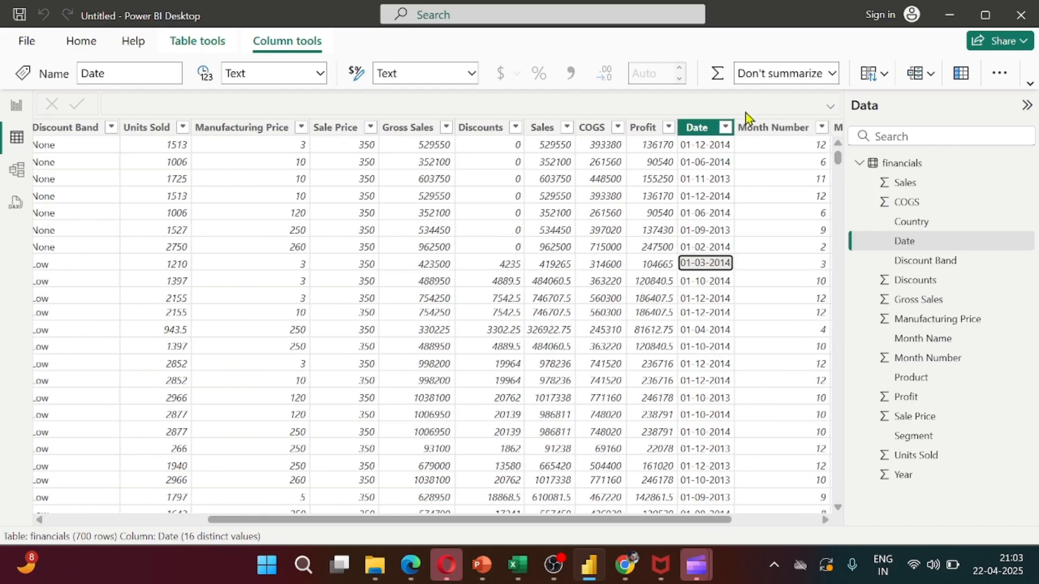
click(694, 130)
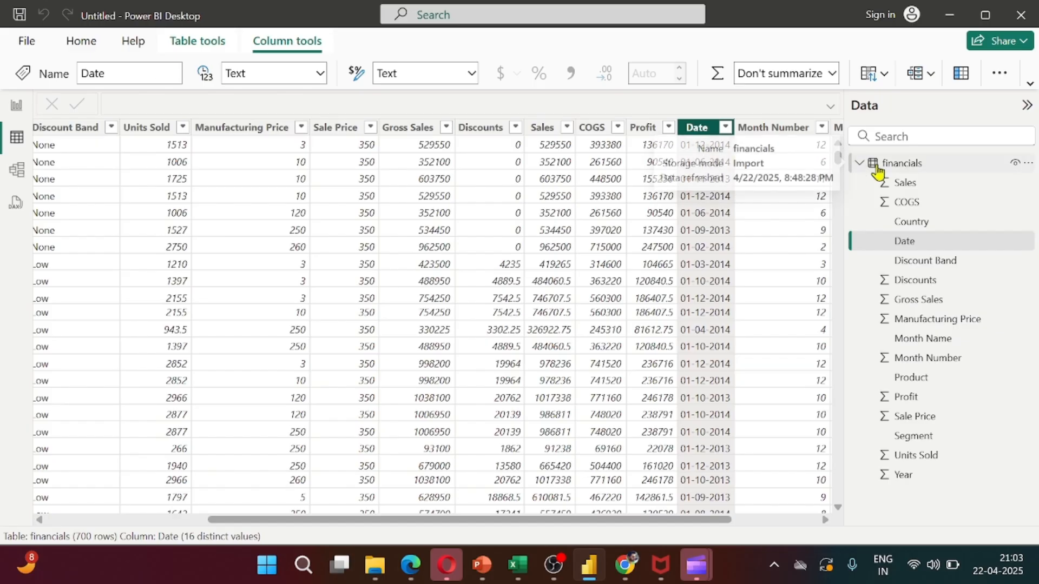
- Open the financials table's query for editing in the Power Query Editor
click(892, 172)
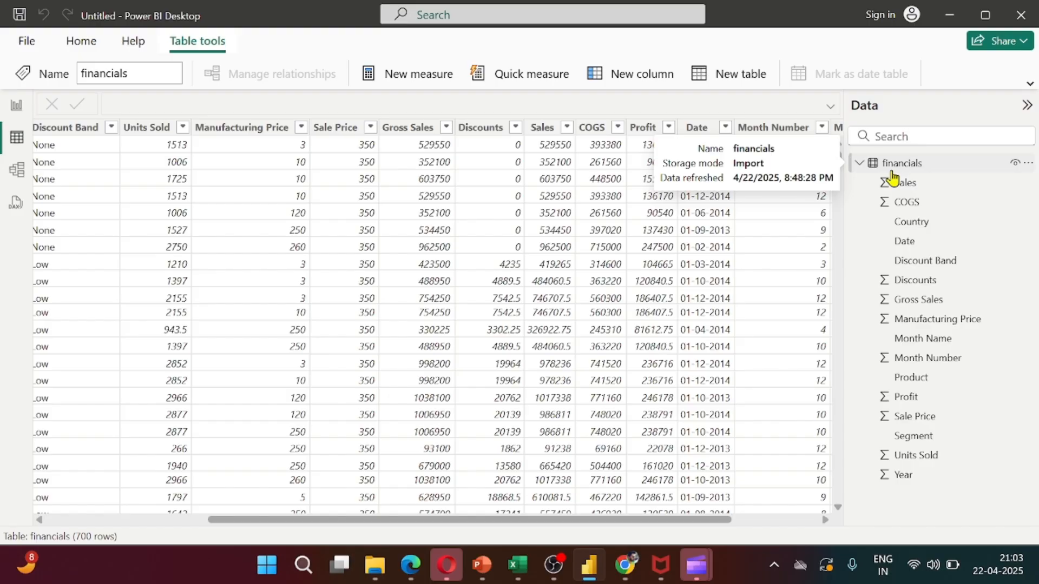
right_click(891, 172)
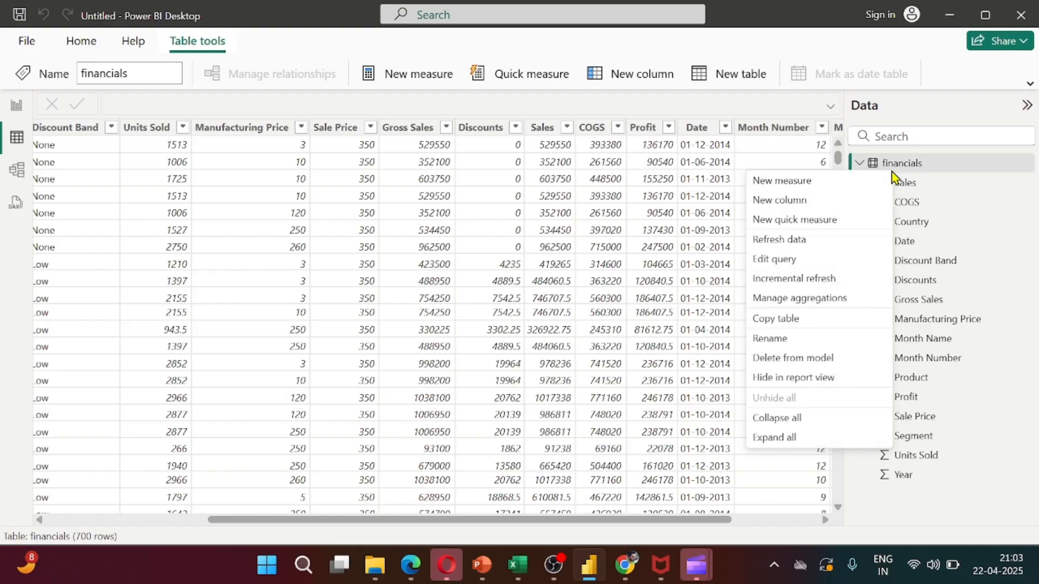
click(771, 263)
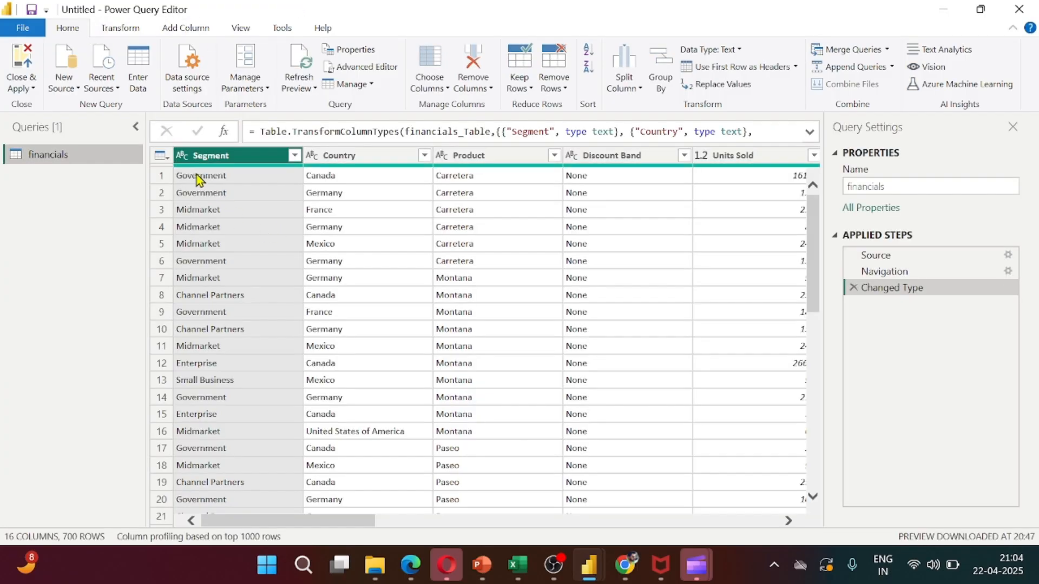
- Look across the financials query's columns from Country and back to Segment, examining their data types
click(402, 216)
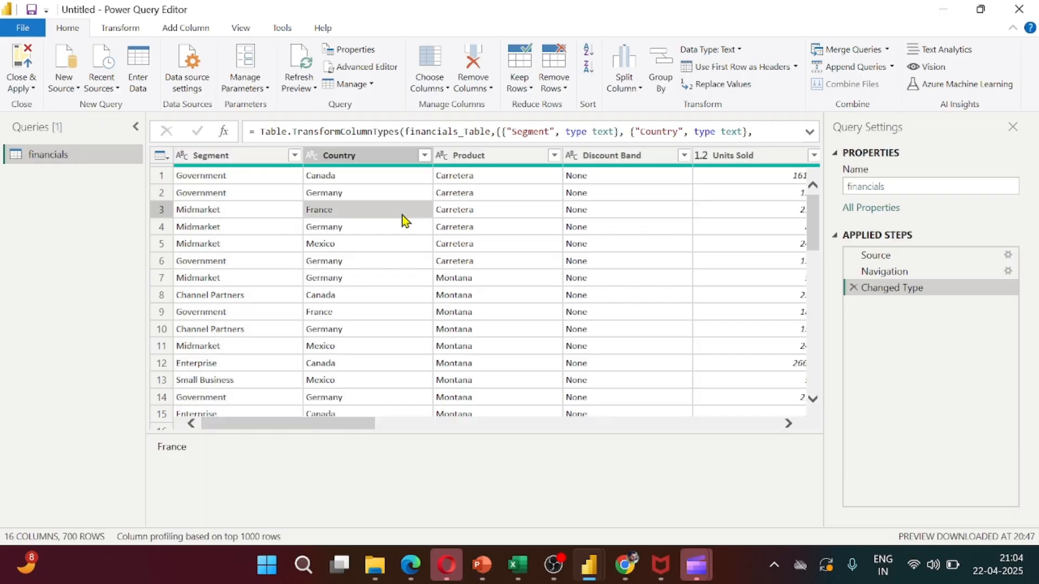
key(Right)
key(Right)
key(Right)
key(Right)
key(Right)
key(Right)
key(Left)
key(Left)
key(Left)
key(Left)
key(Left)
key(Left)
key(Left)
key(Left)
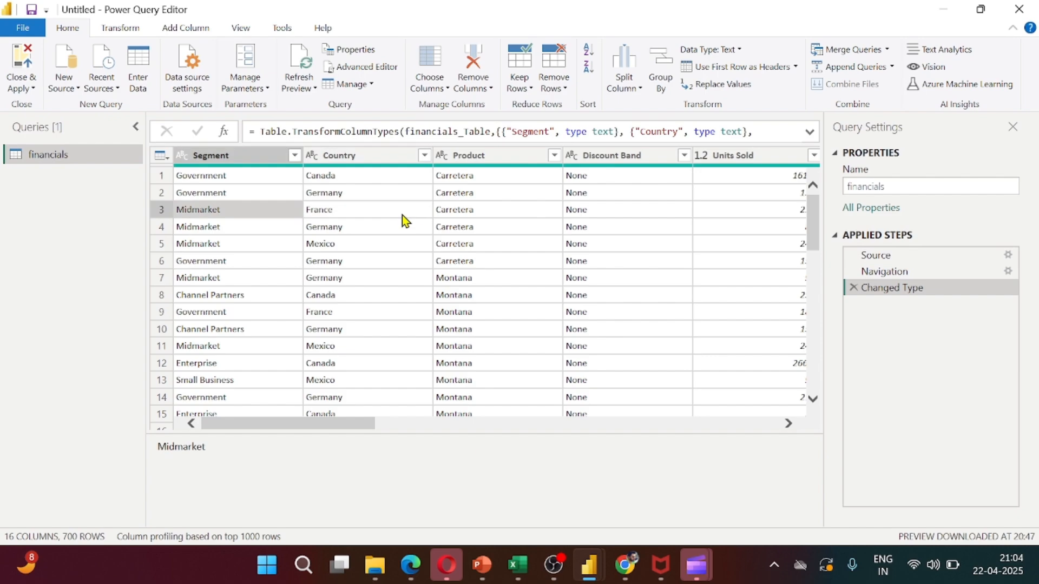
key(Right)
- View the available data types for the Segment and Country columns
click(183, 157)
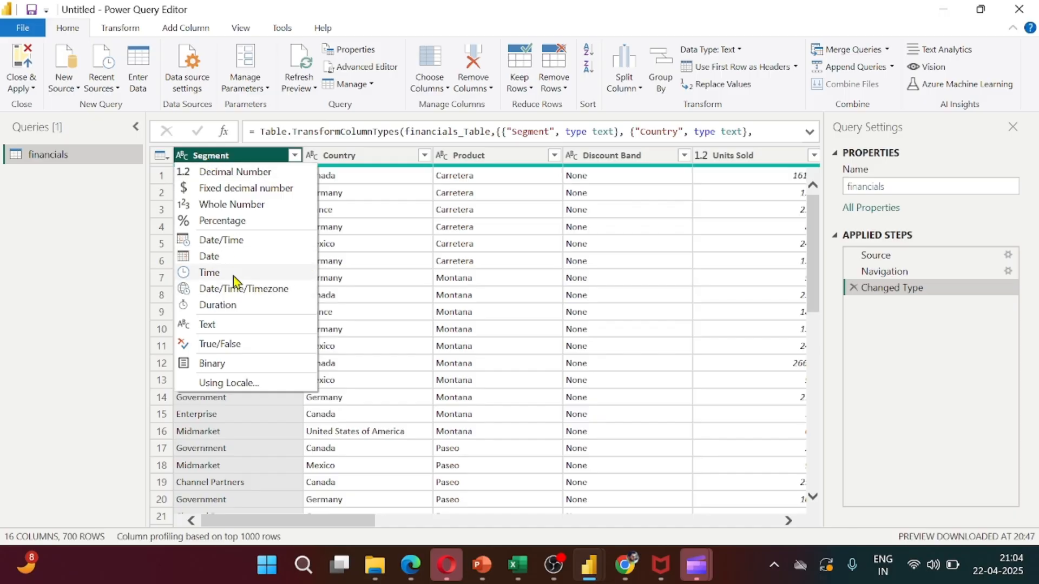
click(437, 216)
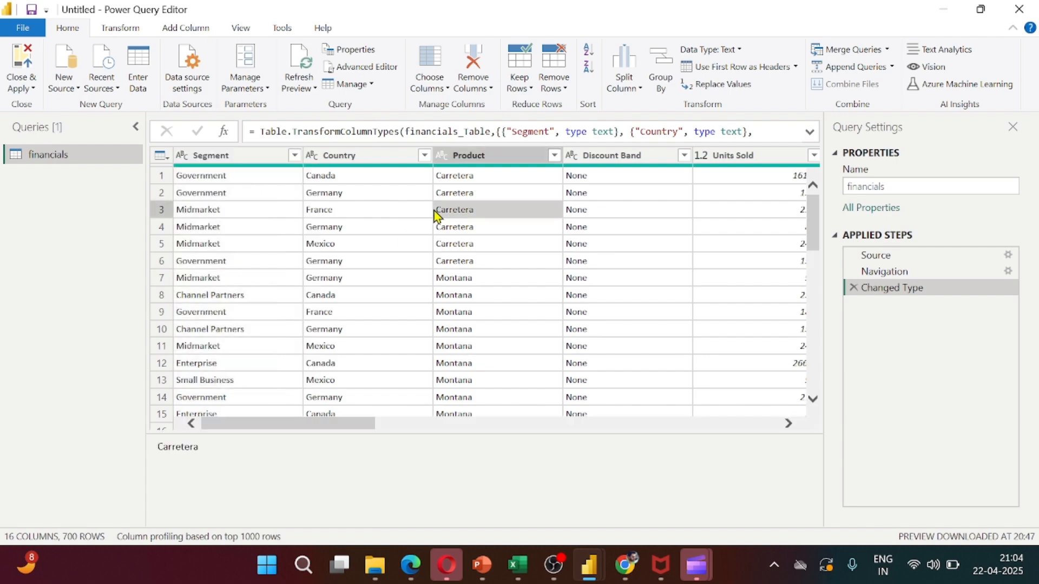
click(311, 160)
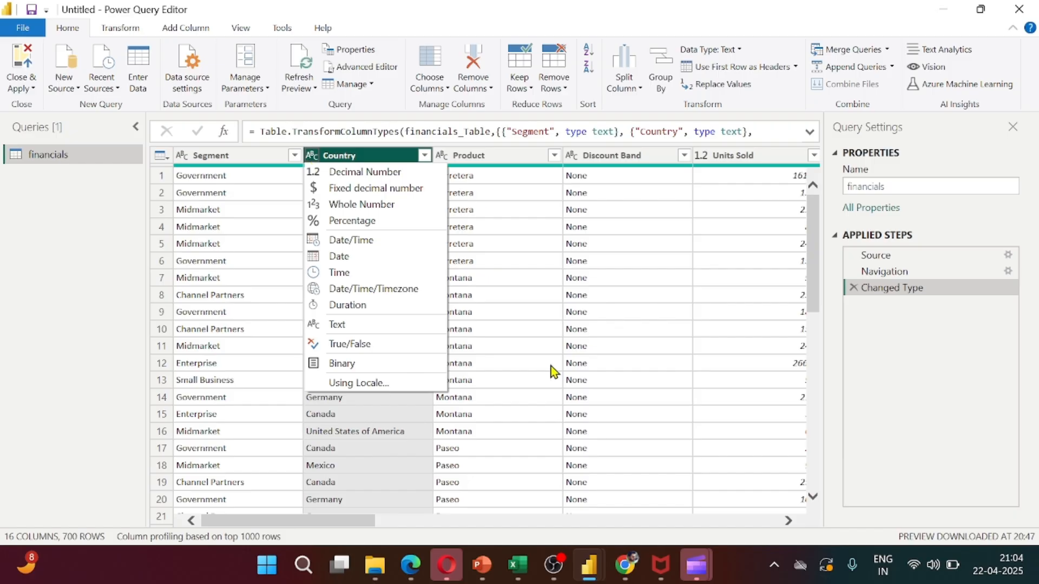
click(512, 315)
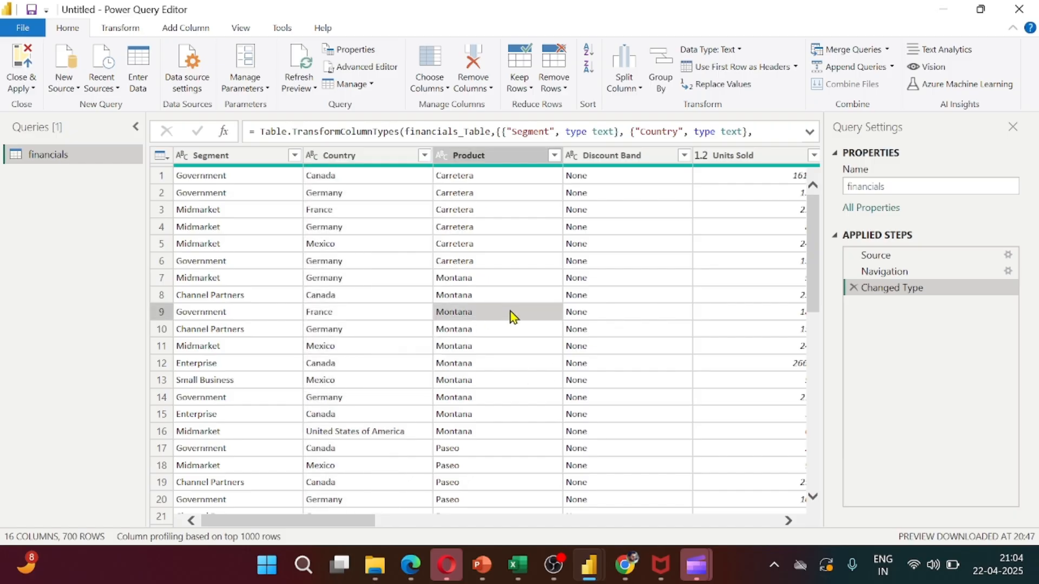
- Change the Date column's data type to Date, replacing the current type conversion
key(Right)
key(Right)
key(Right)
key(Right)
key(Right)
key(Right)
key(Right)
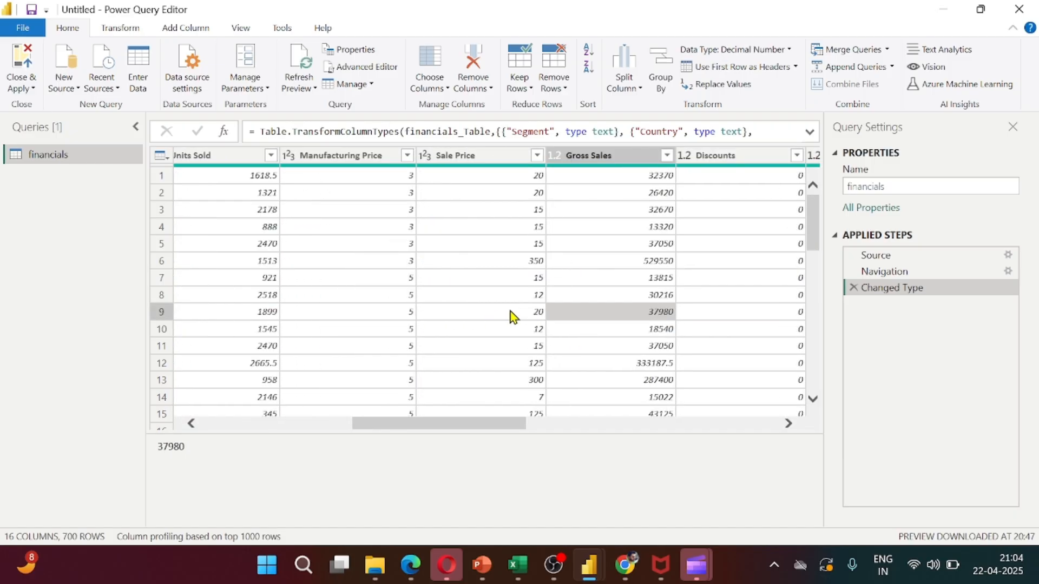
key(Right)
key(Right)
key(Right)
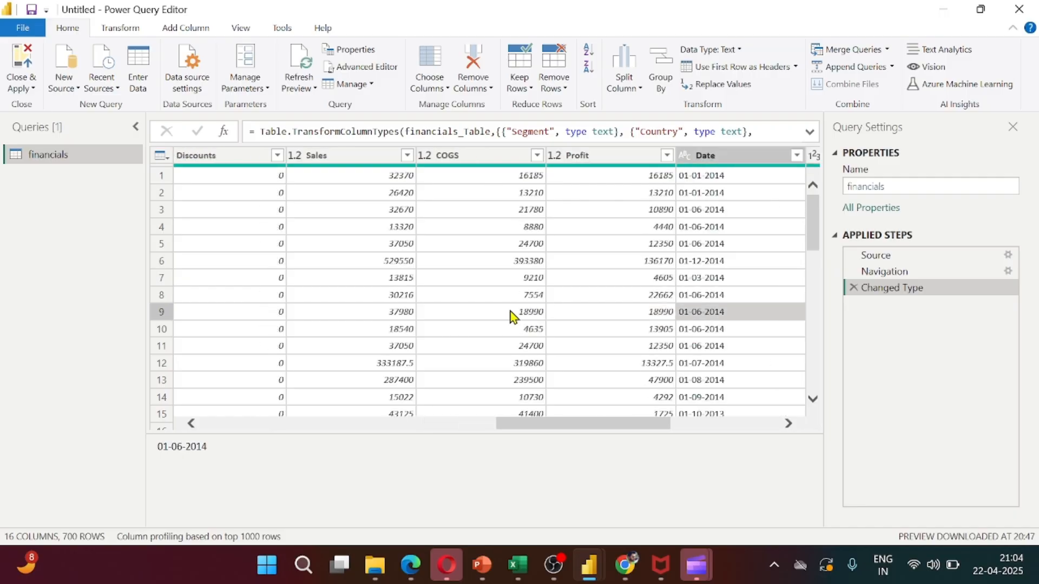
click(684, 157)
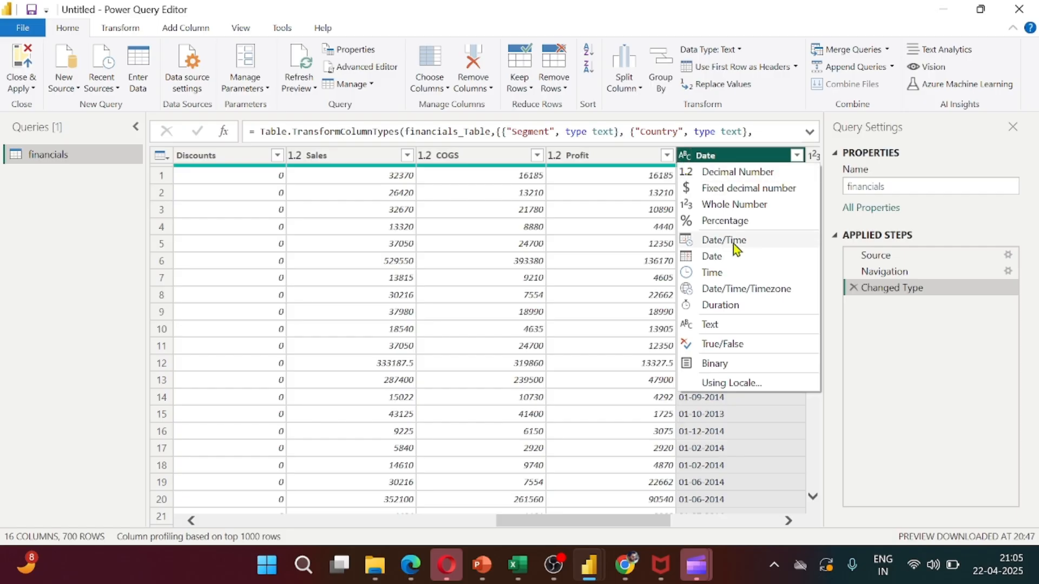
click(727, 256)
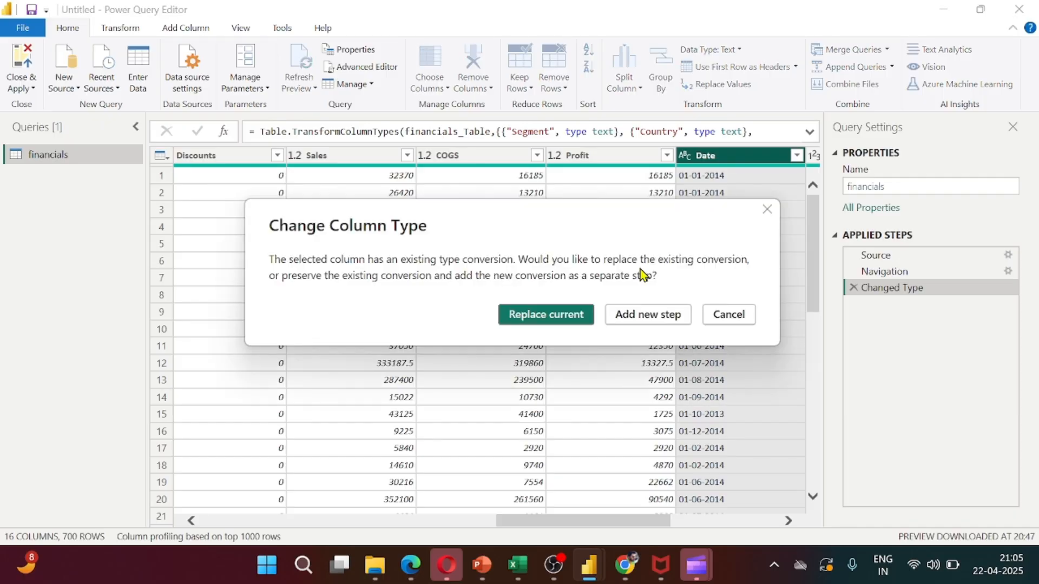
click(557, 315)
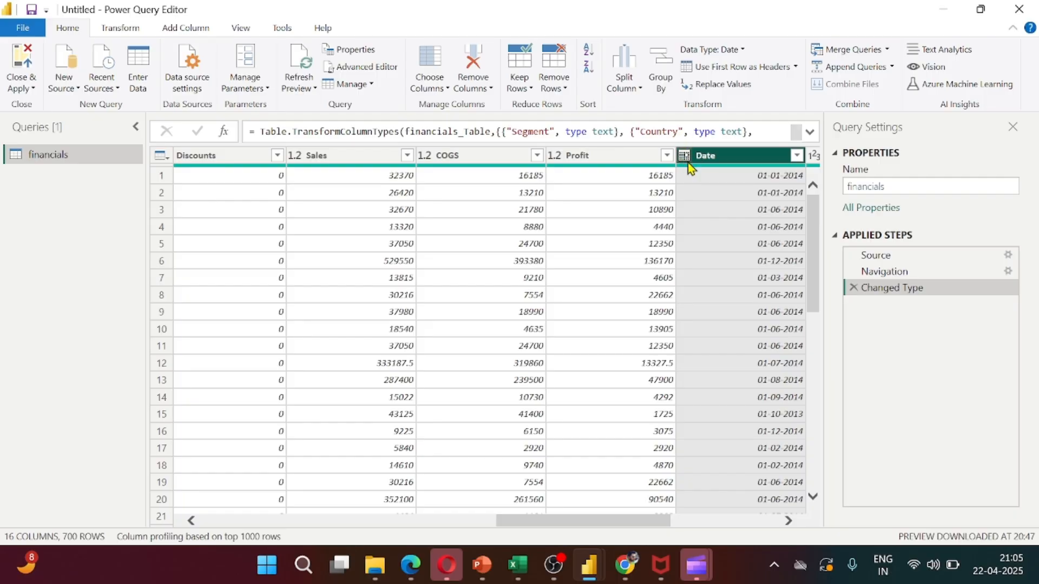
- Check the Date column's data type options and look at the Month Number, Month Name and Year columns
click(685, 156)
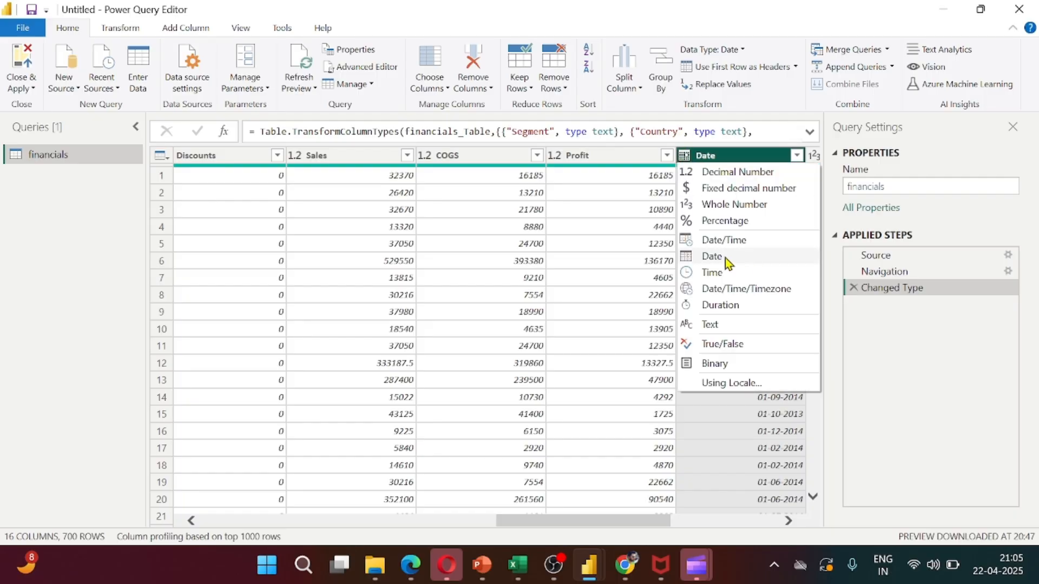
click(619, 273)
key(Right)
key(Right)
key(Right)
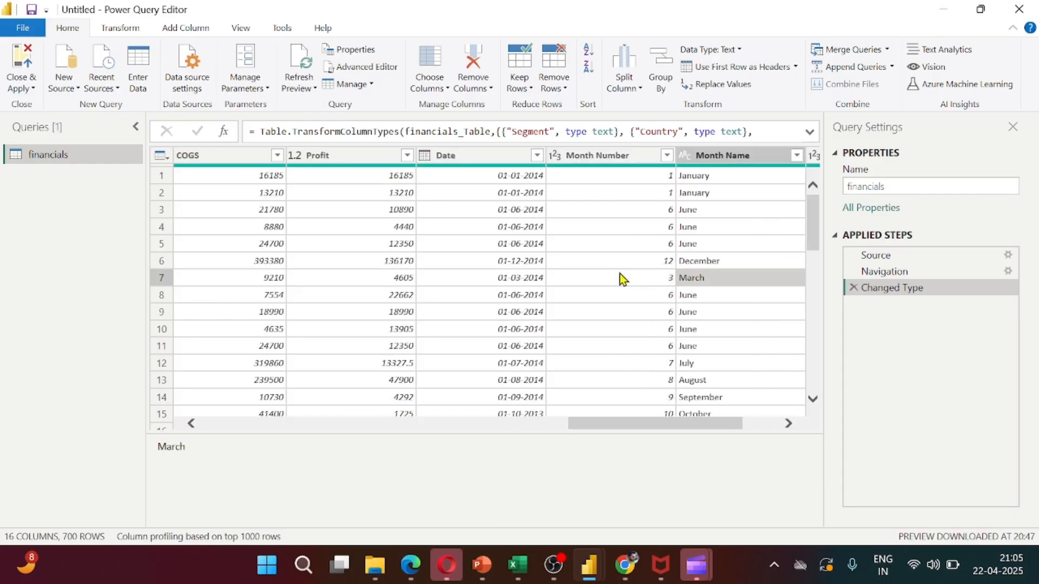
key(Left)
key(Right)
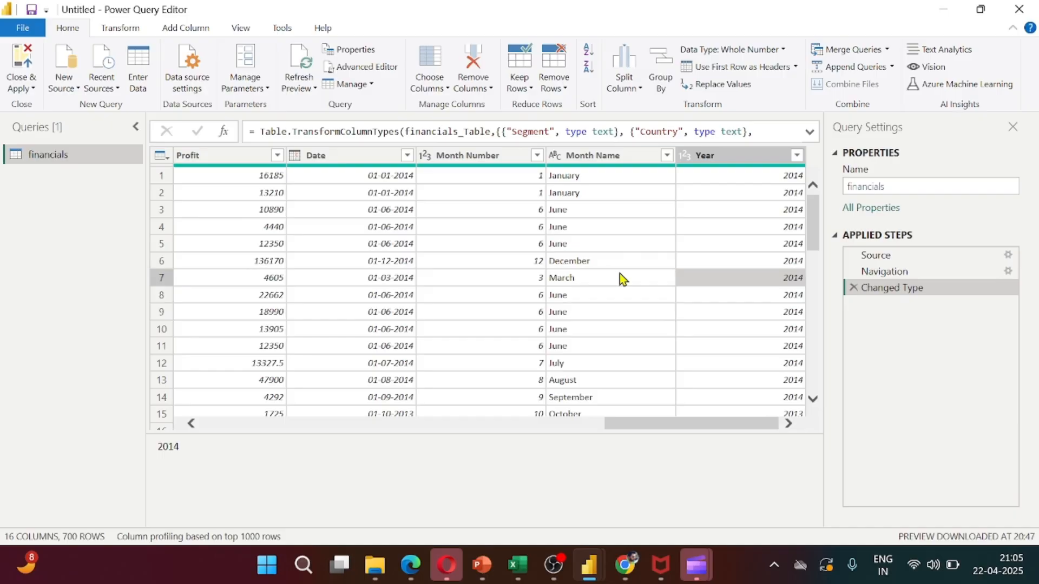
- Change the Sale Price column's data type to Text, replacing the current type conversion
key(Left)
key(Left)
key(Left)
key(Left)
key(Left)
key(Left)
key(Left)
key(Left)
key(Left)
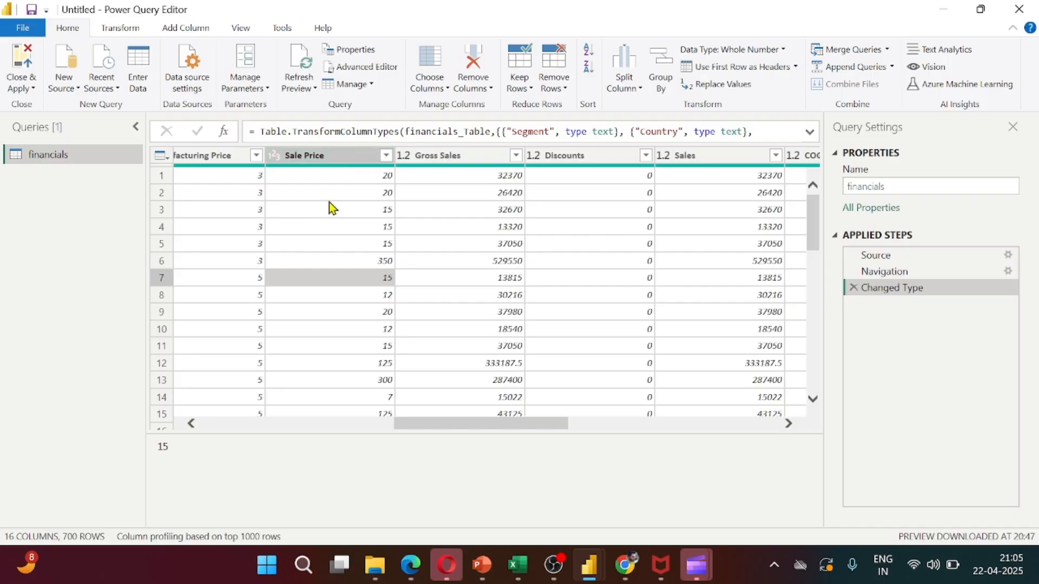
click(273, 161)
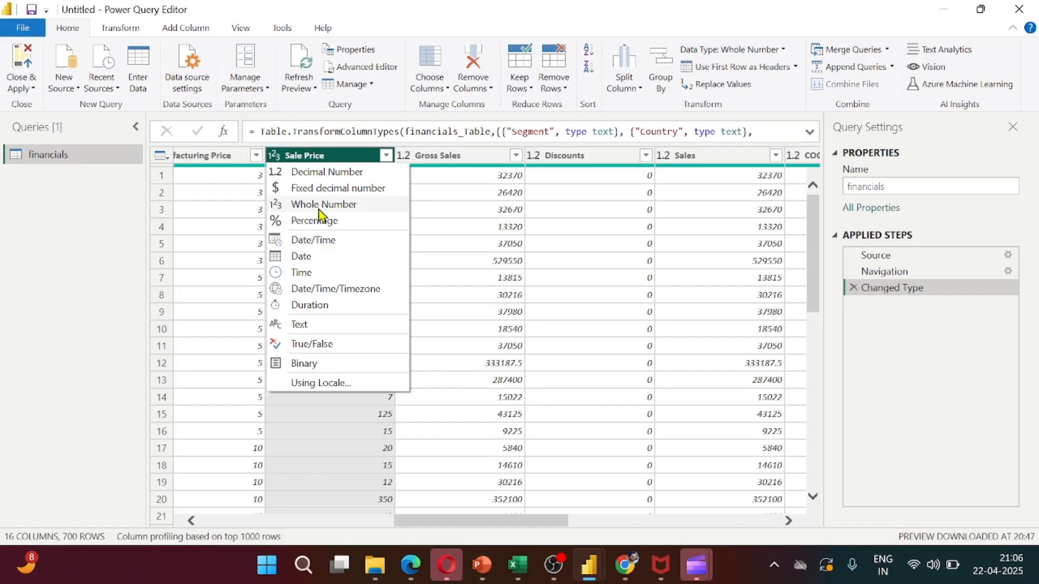
click(329, 328)
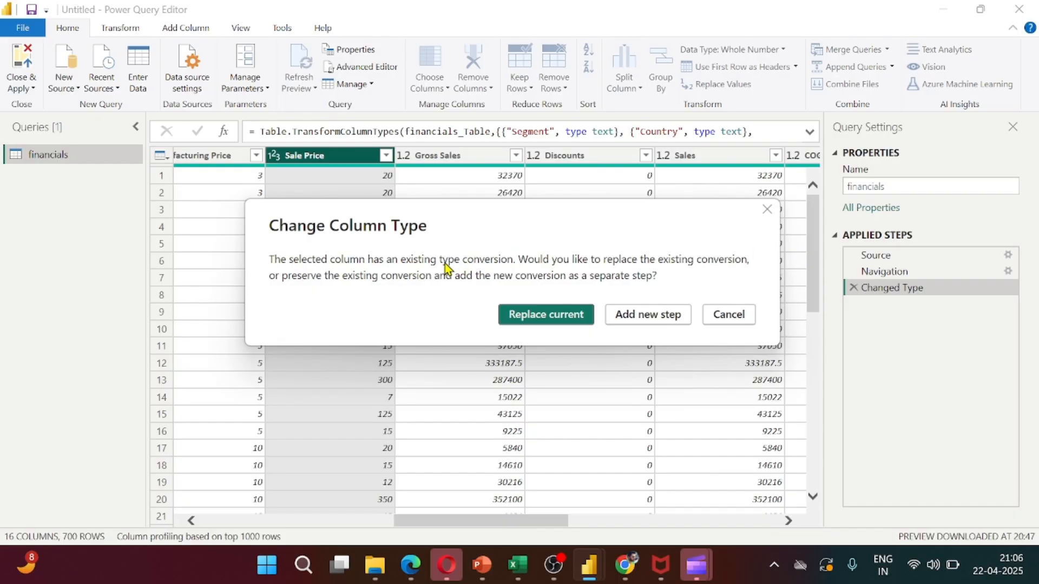
click(543, 319)
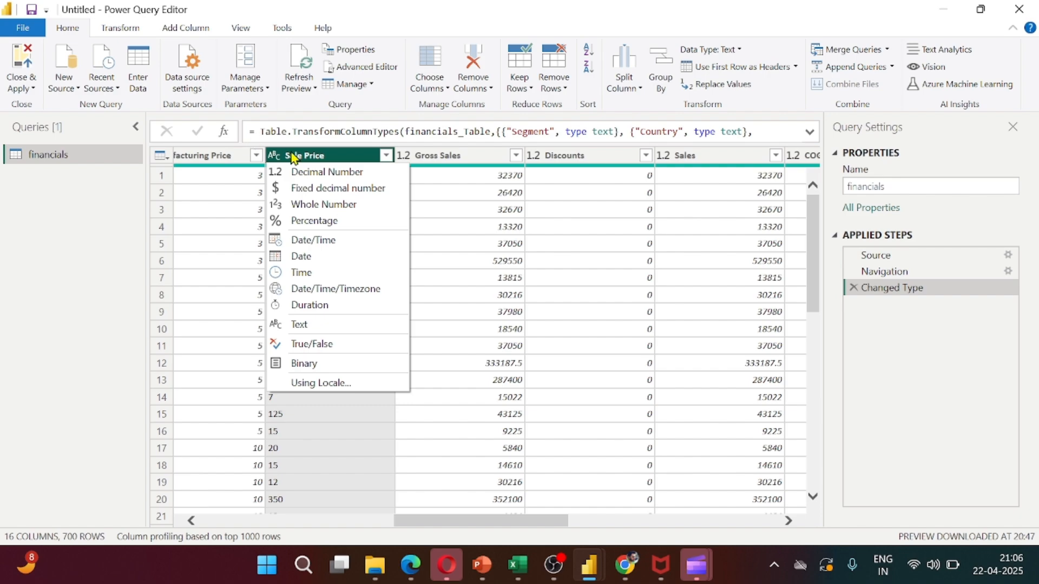
click(587, 312)
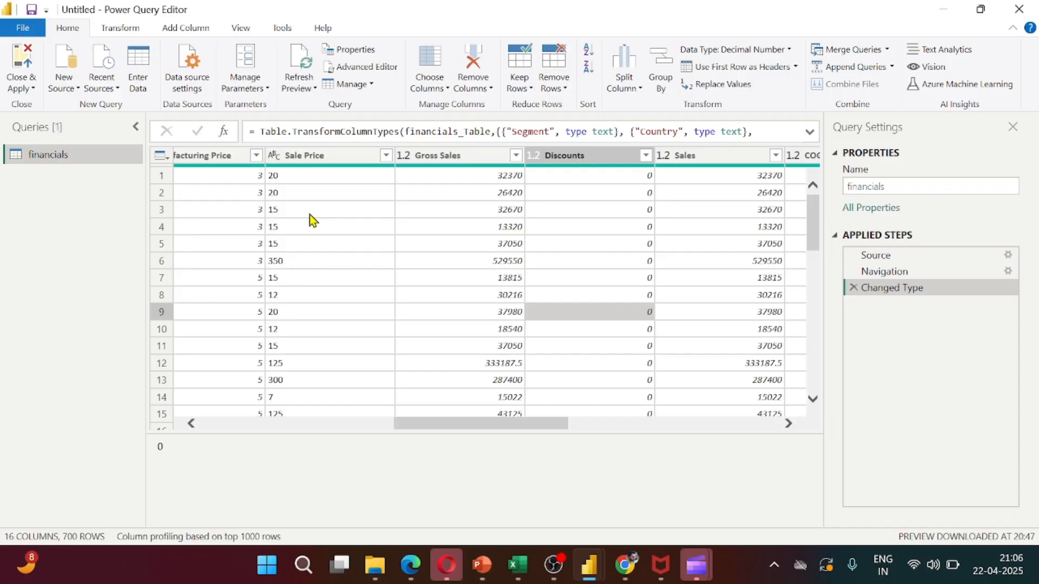
- Apply the query changes, close the Power Query Editor, and check the Sale Price column's data type in the table view
click(23, 90)
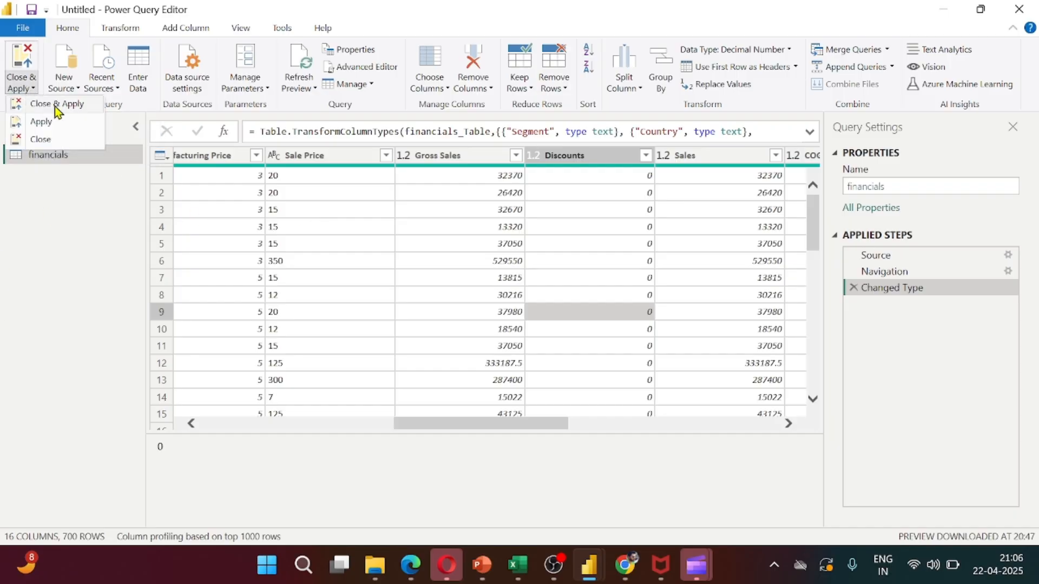
click(56, 108)
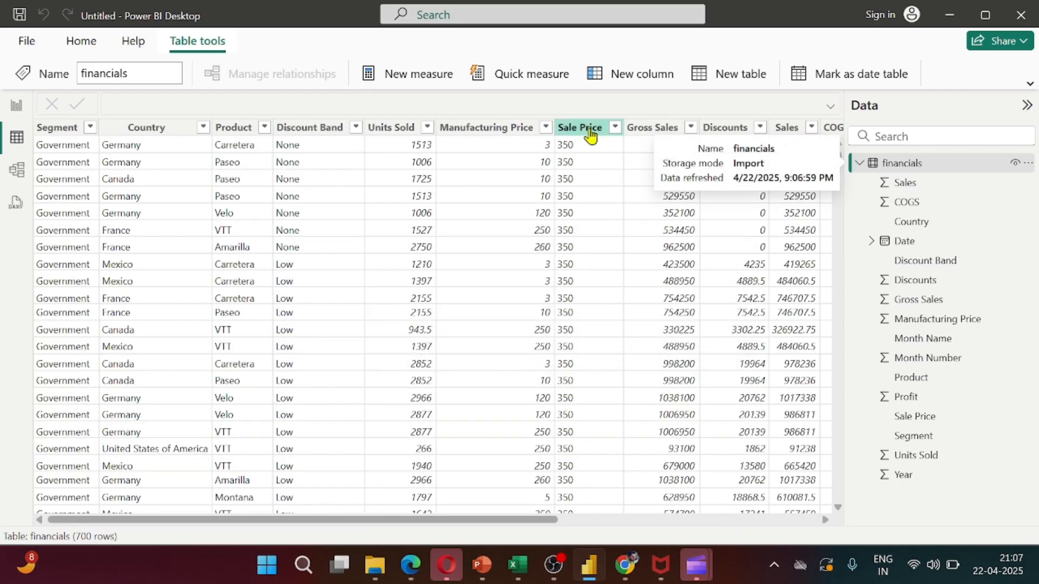
click(589, 133)
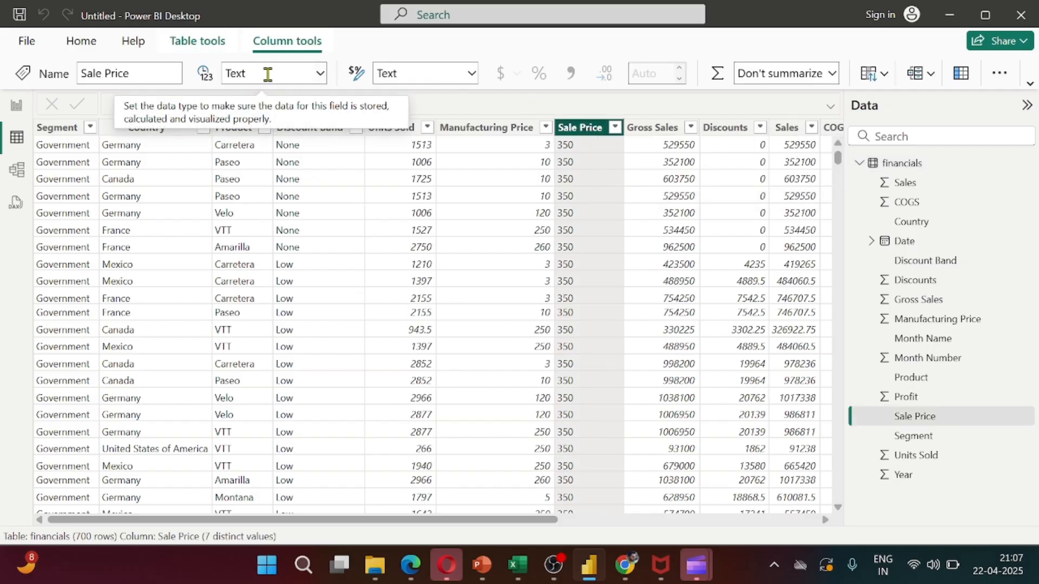
click(697, 182)
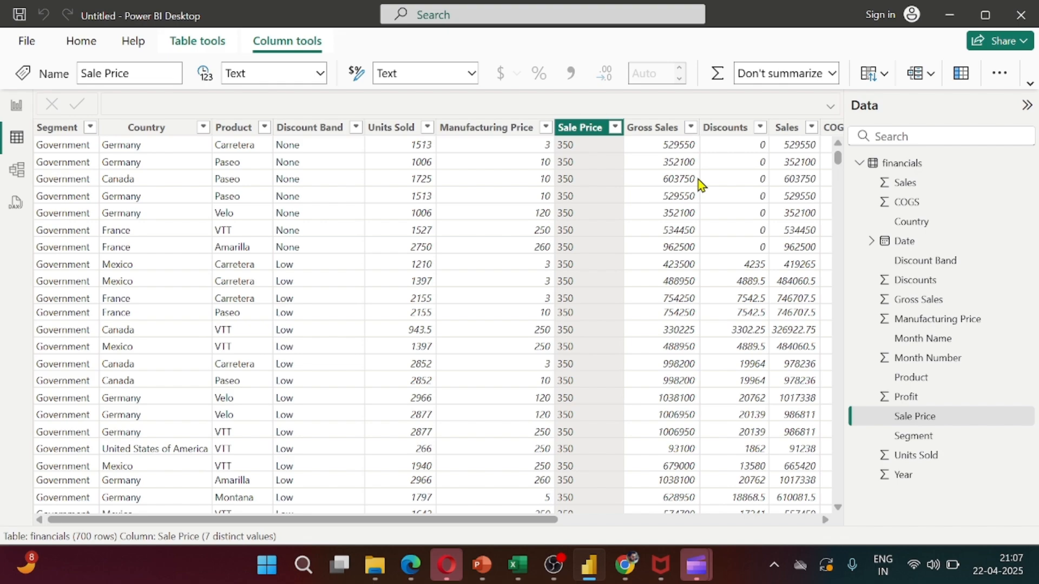
- Examine the data types of the Date and Sales columns in the financials table view
key(Right)
key(Right)
key(Right)
key(Right)
key(Right)
key(Right)
key(Right)
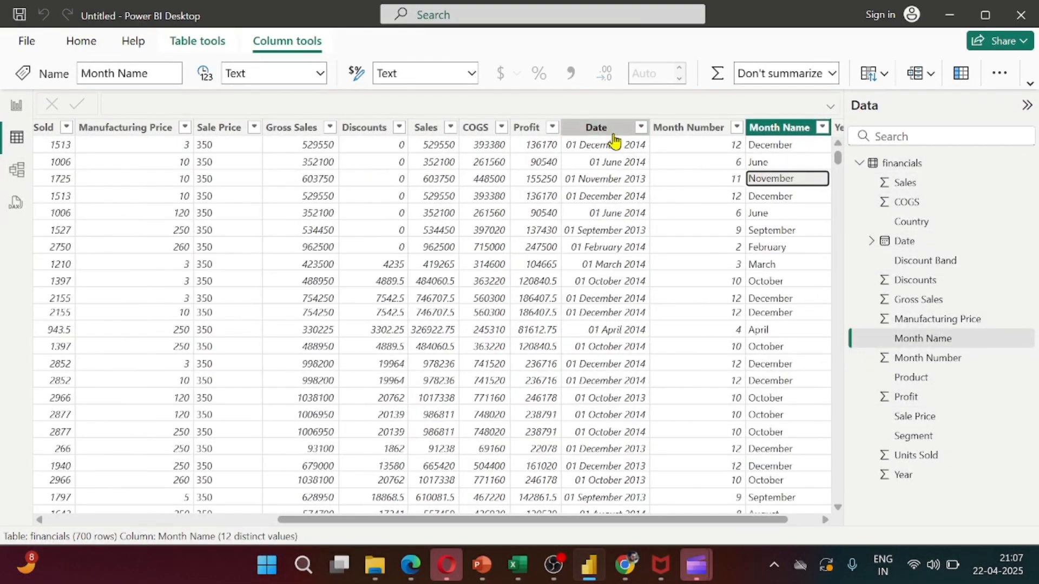
click(614, 135)
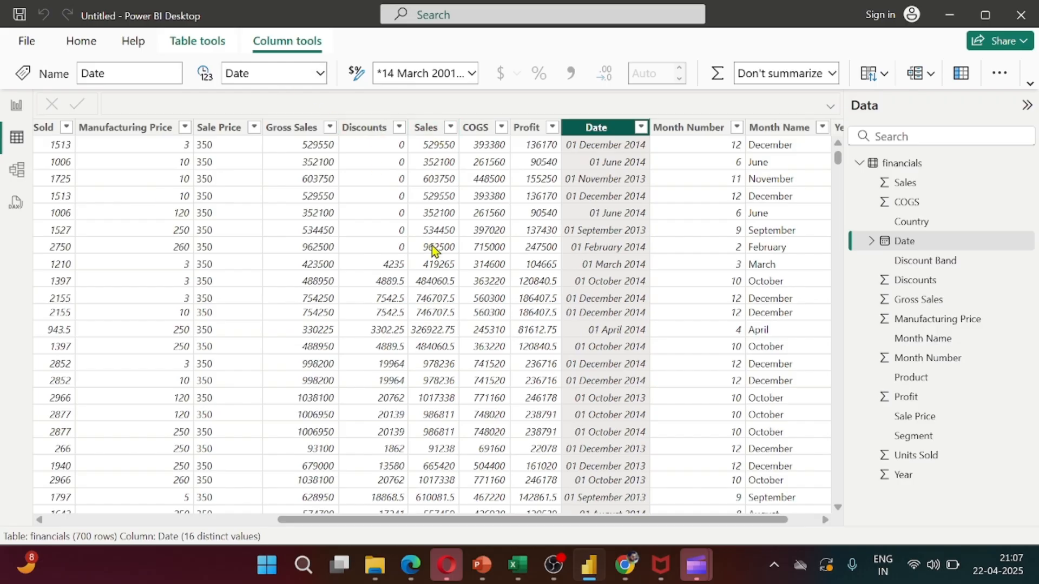
click(438, 264)
scroll(438, 262, left, 5)
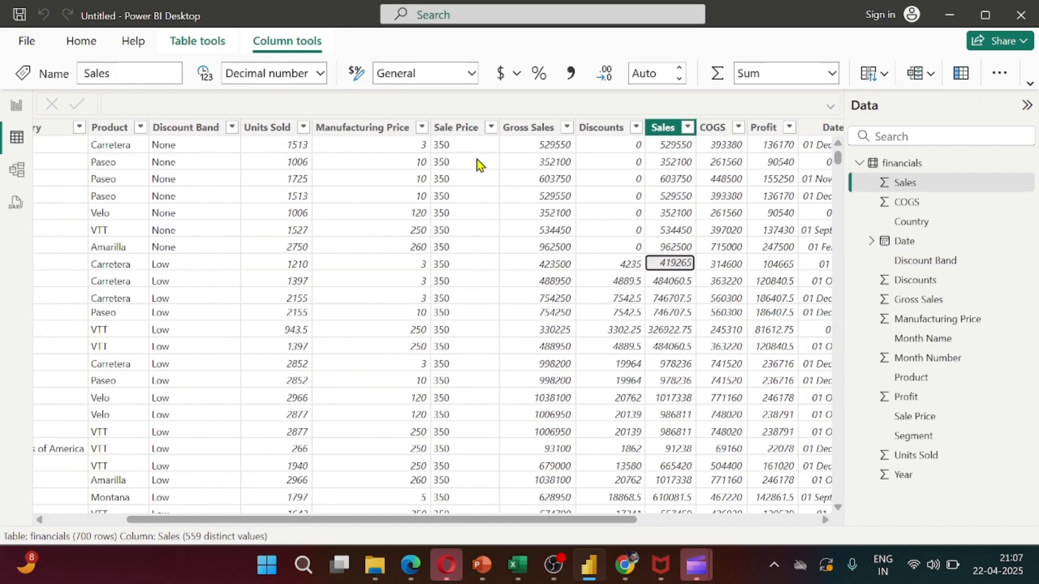
- Change the Sale Price column's data type to Whole number in the table view and accept the data type change
click(464, 139)
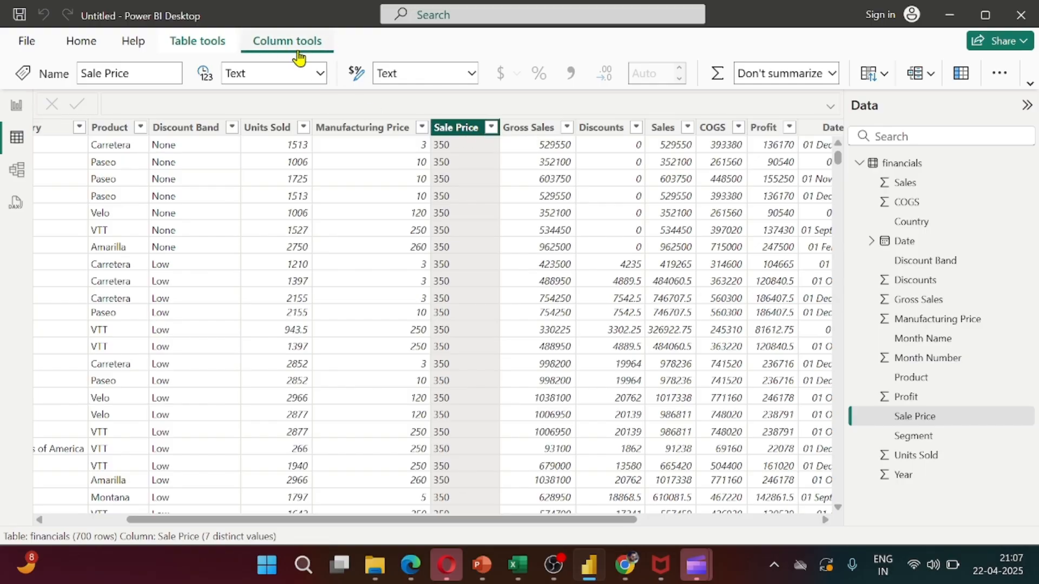
click(317, 80)
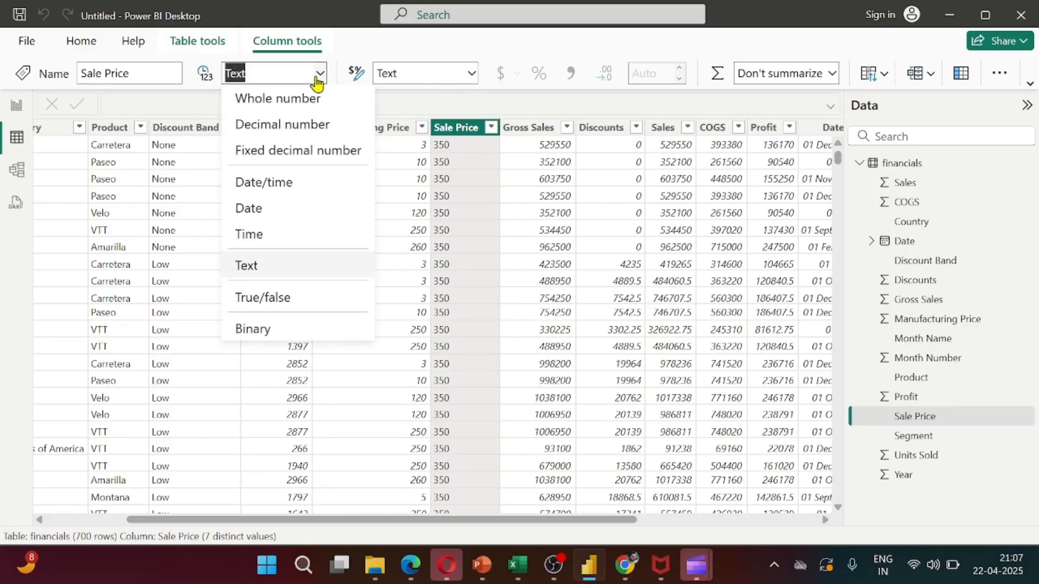
click(312, 111)
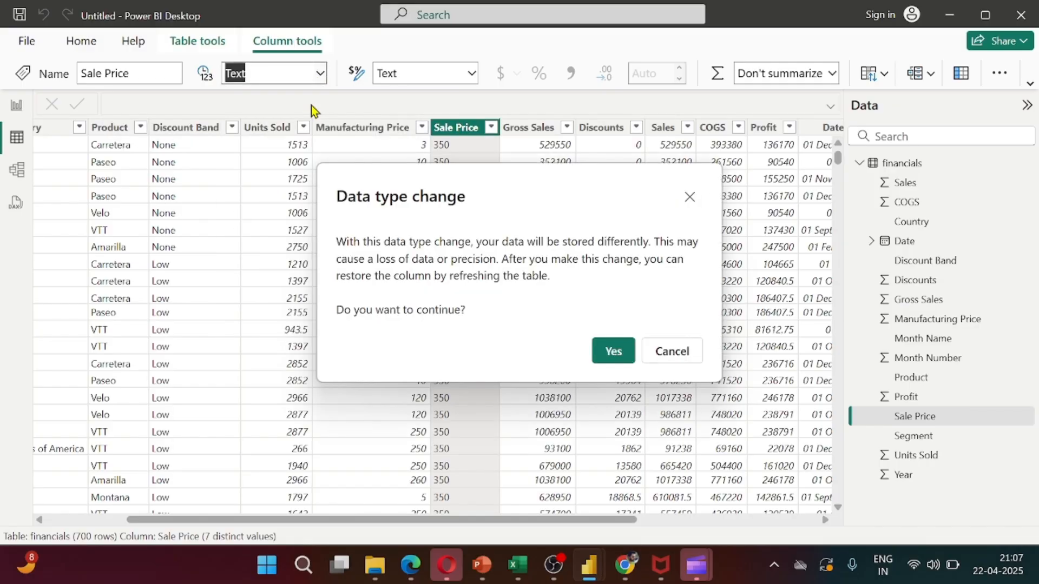
click(614, 353)
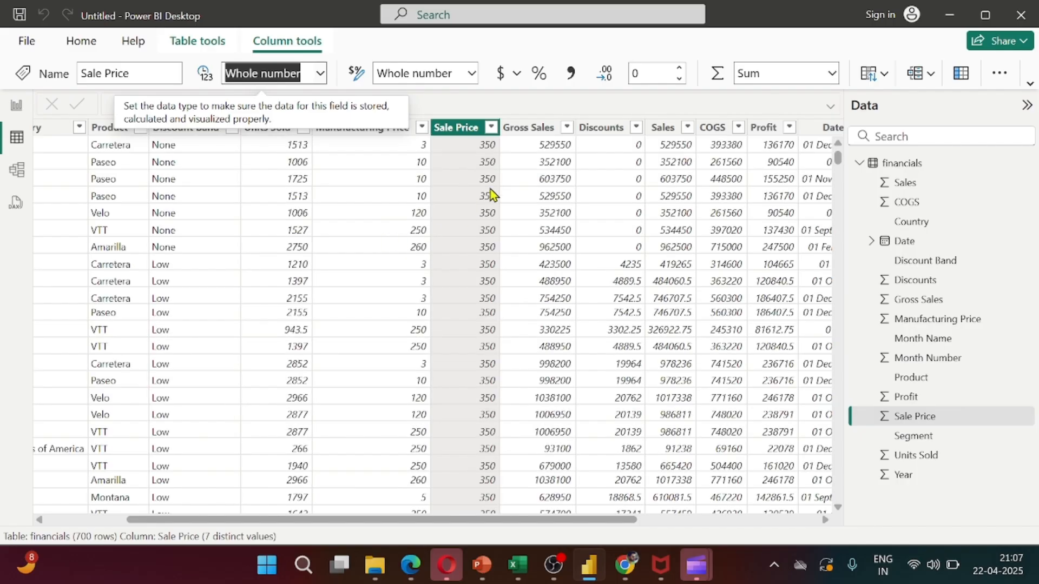
- Look over the Sale Price values and compare the column's data type with that of Gross Sales
click(480, 164)
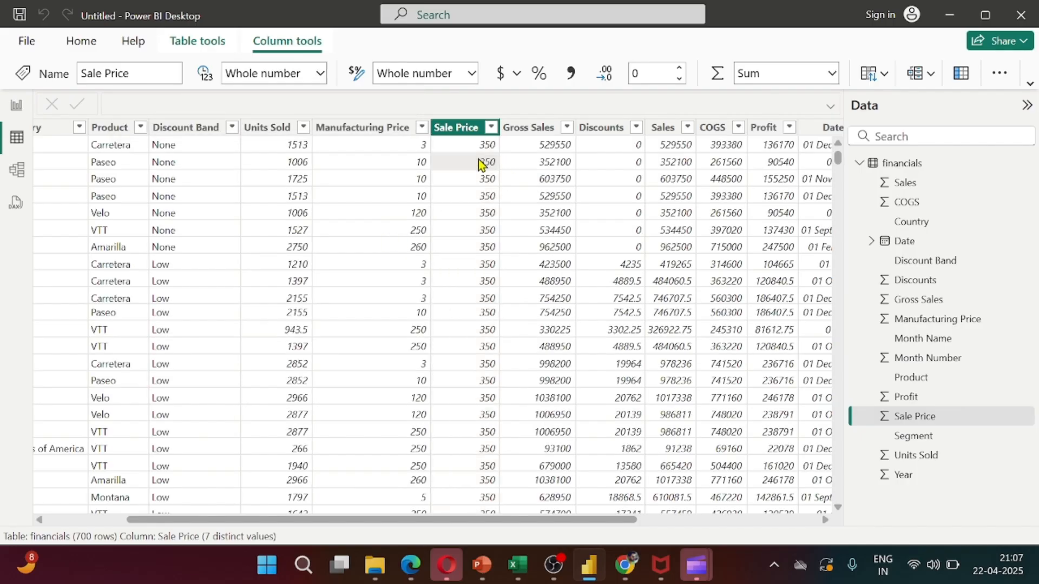
key(Down)
key(Down)
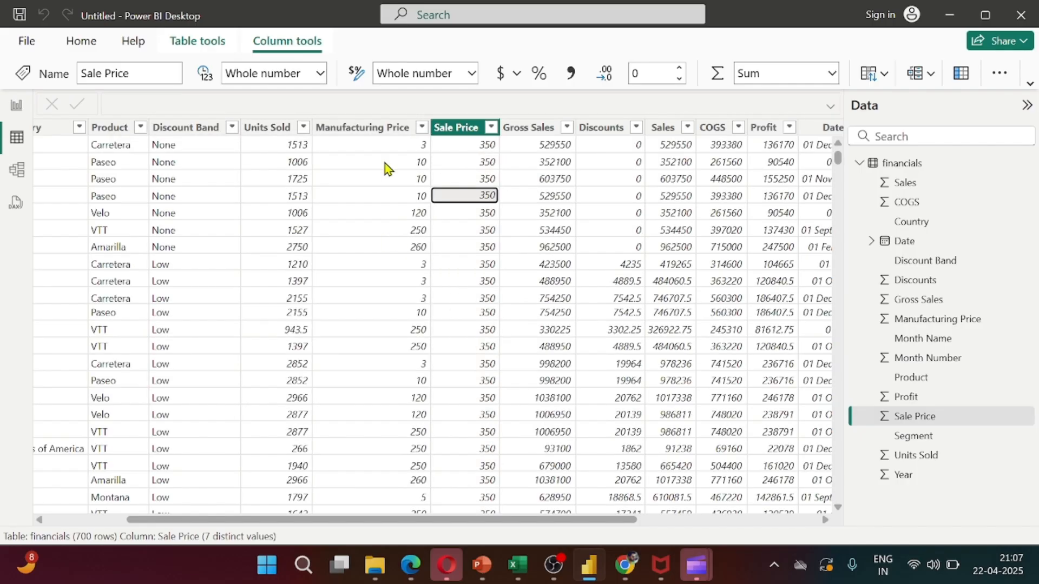
click(532, 296)
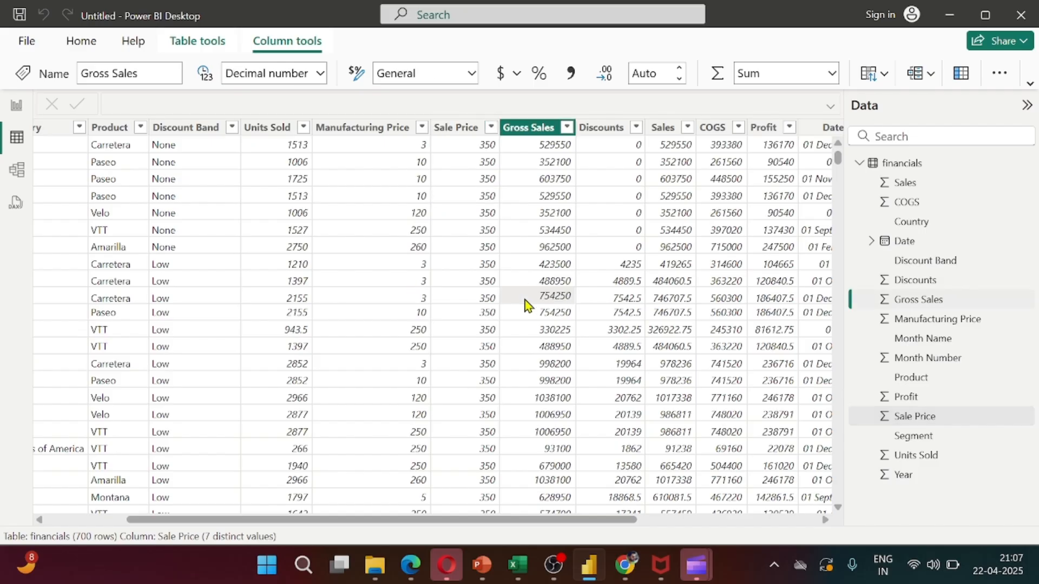
click(455, 135)
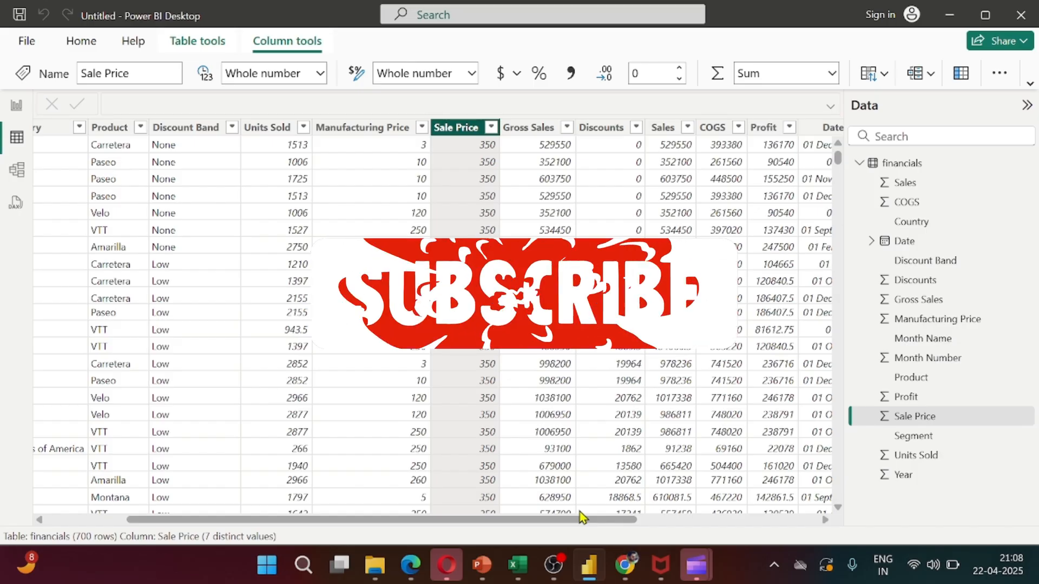
mouse_move(562, 563)
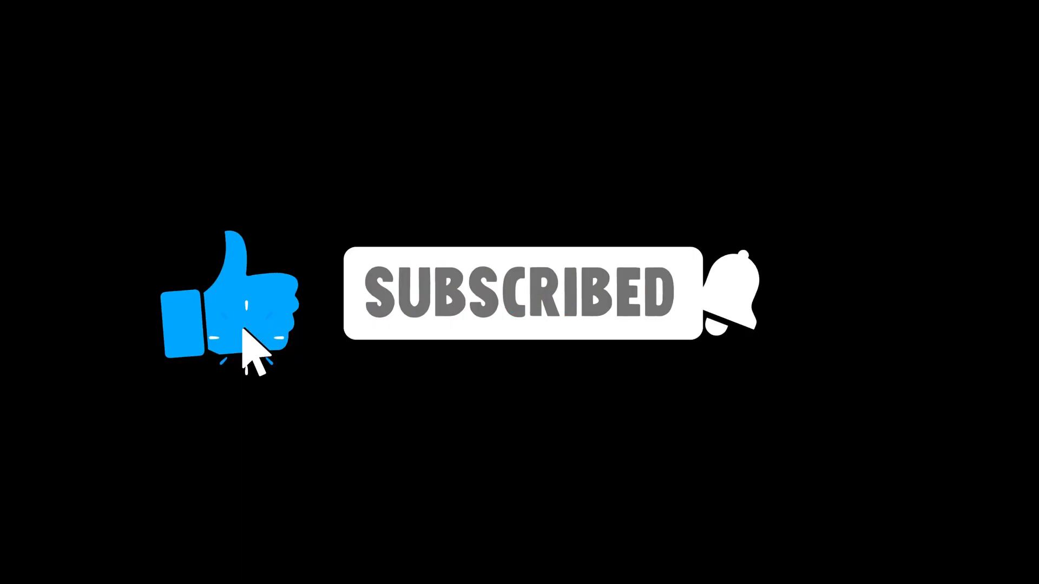